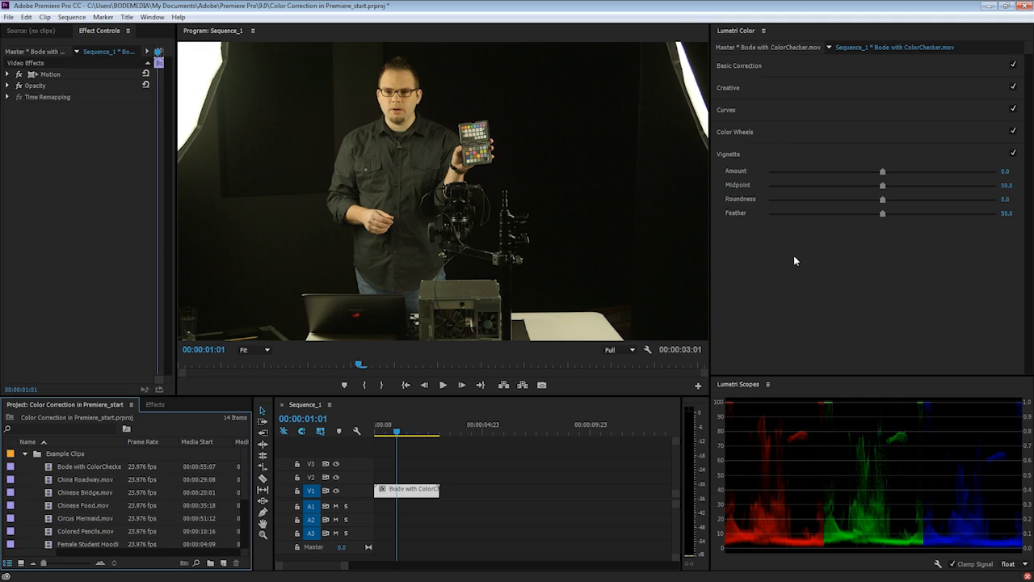
Expand Basic Correction in Lumetri Color to show the Bode clip's white balance and tone settings
click(780, 70)
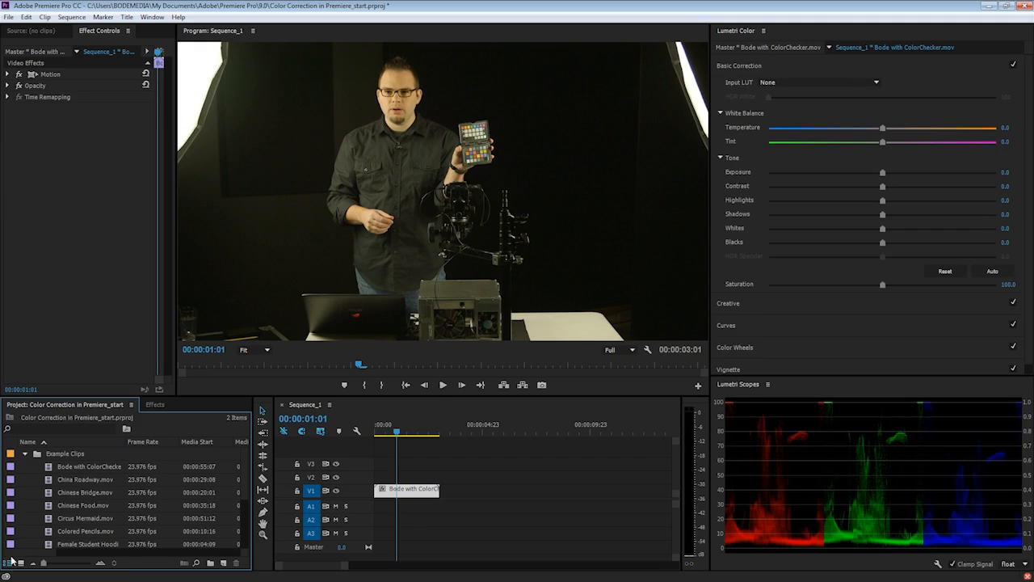
Dock the Example Clips bin beside the Project panel and start dragging Circus Mermaid.mov toward V1
double_click(58, 454)
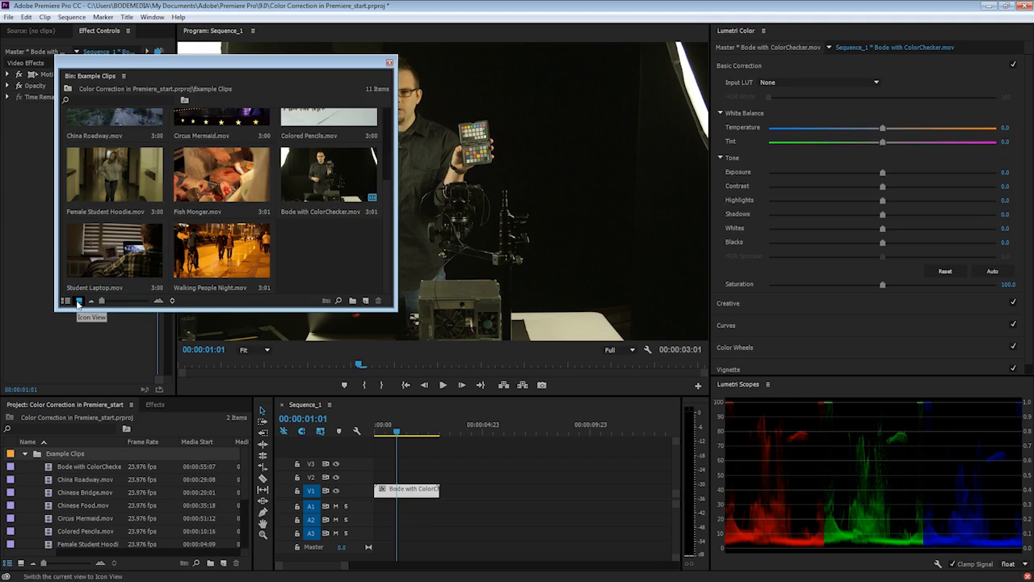
drag(96, 77, 89, 406)
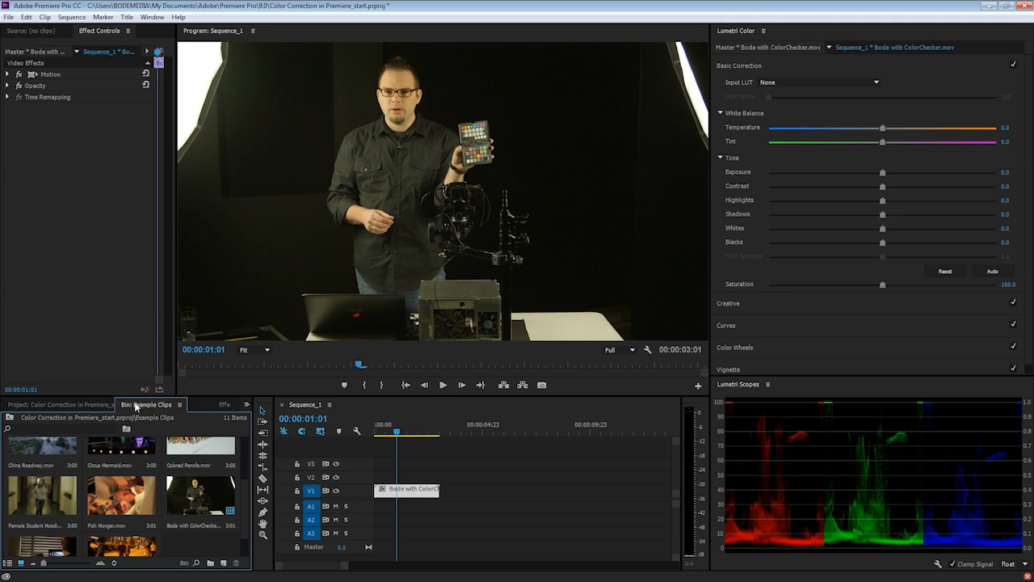
click(127, 473)
drag(127, 473, 464, 490)
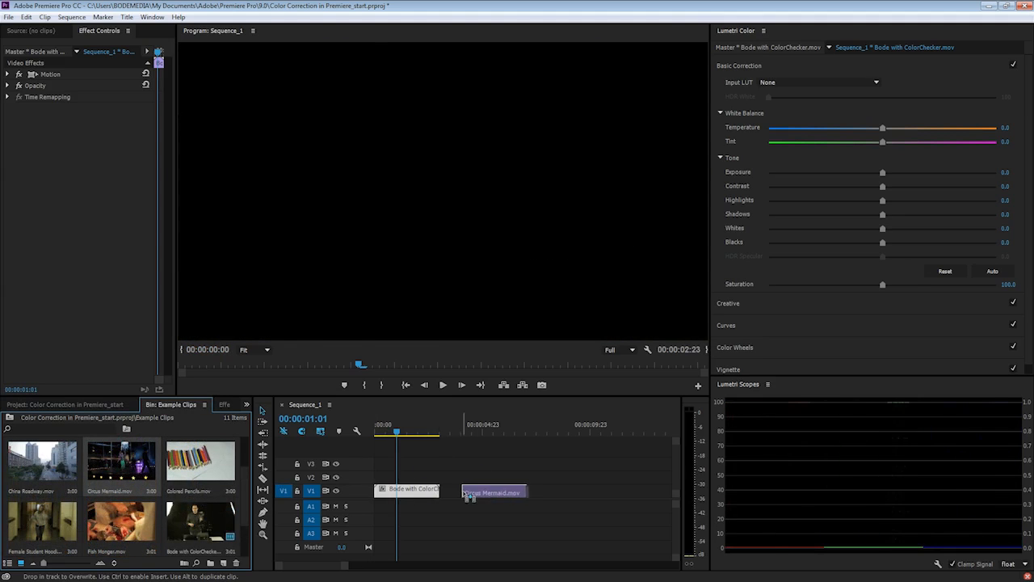
Drop Circus Mermaid.mov after the Bode clip, scrub to 00:00:05:15, and enlarge the waveform scope
click(490, 433)
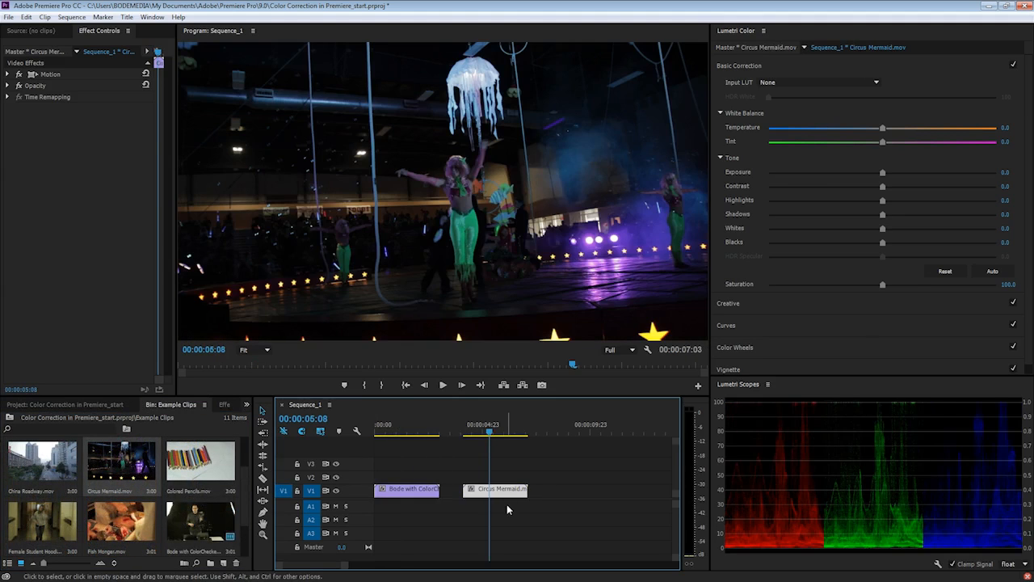
click(484, 433)
mouse_move(485, 433)
mouse_down()
mouse_move(510, 448)
mouse_move(496, 444)
mouse_up()
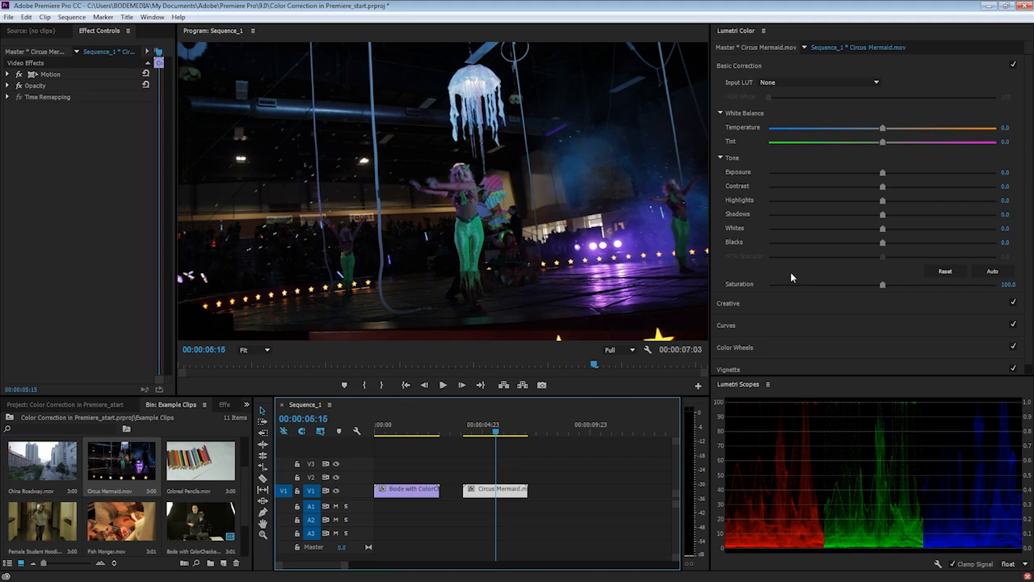
drag(793, 376, 795, 312)
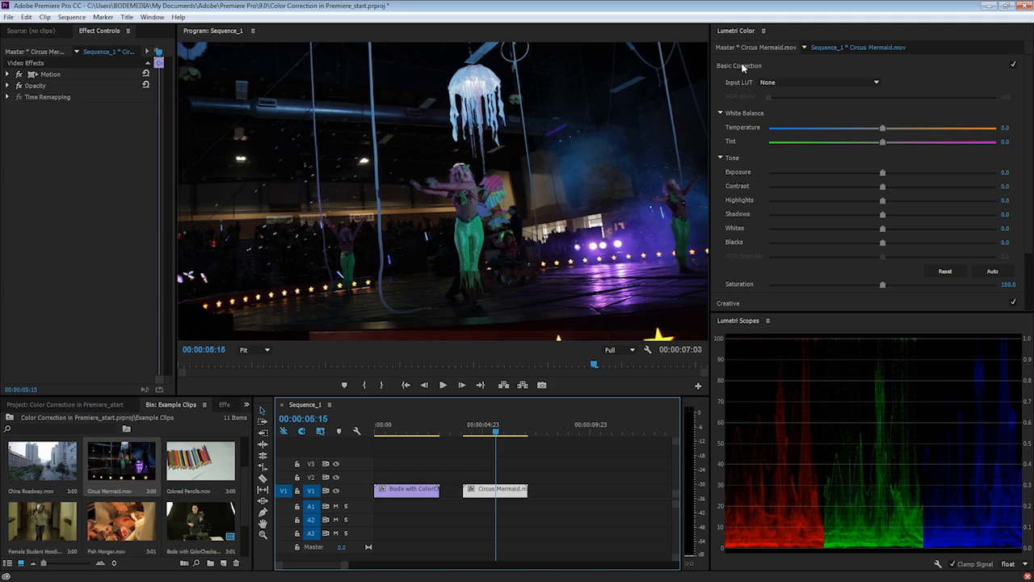
Raise the Circus Mermaid clip's Basic Correction Exposure to 2.0
click(748, 36)
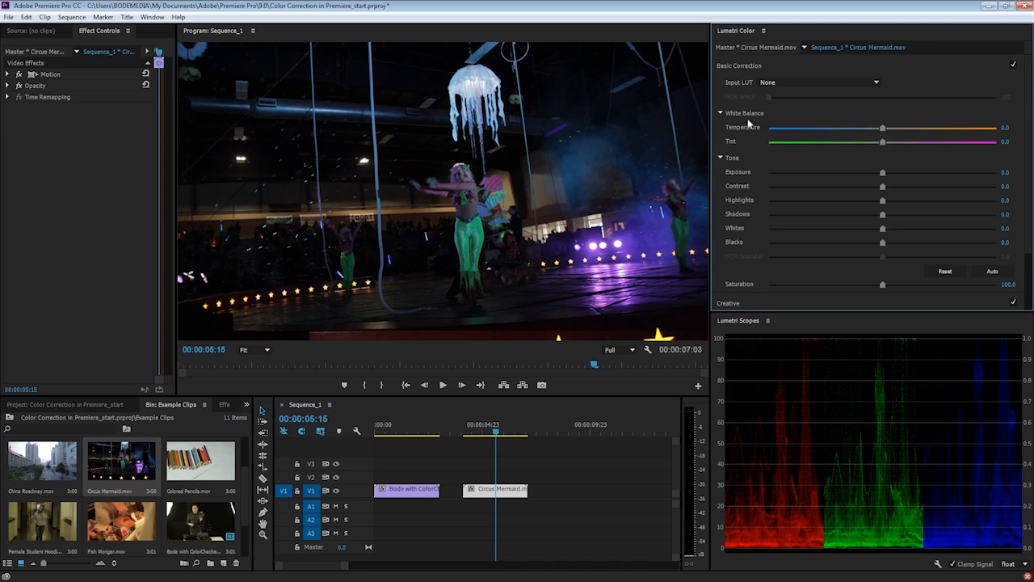
click(742, 66)
click(742, 66)
drag(883, 172, 917, 180)
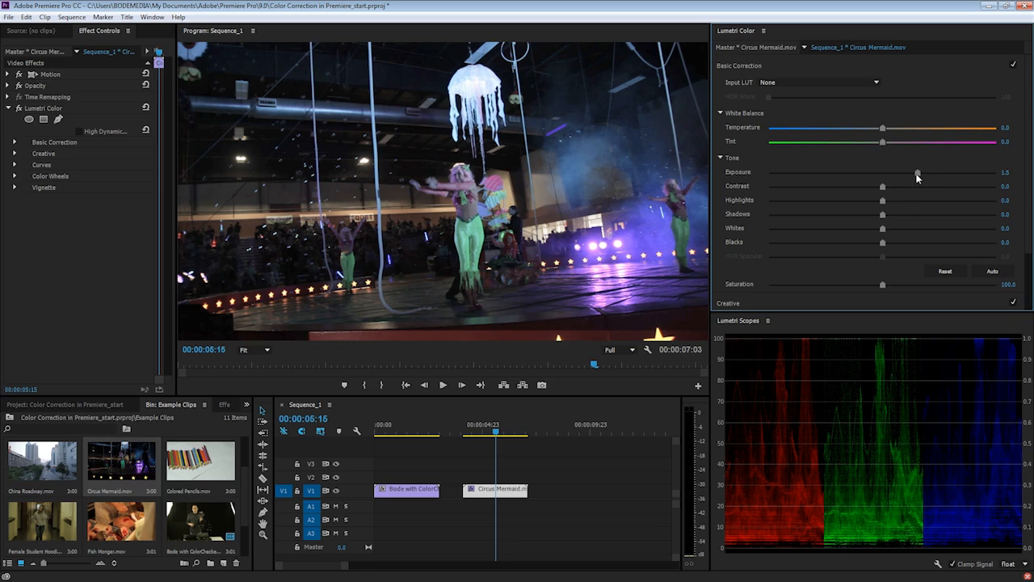
drag(917, 177, 929, 177)
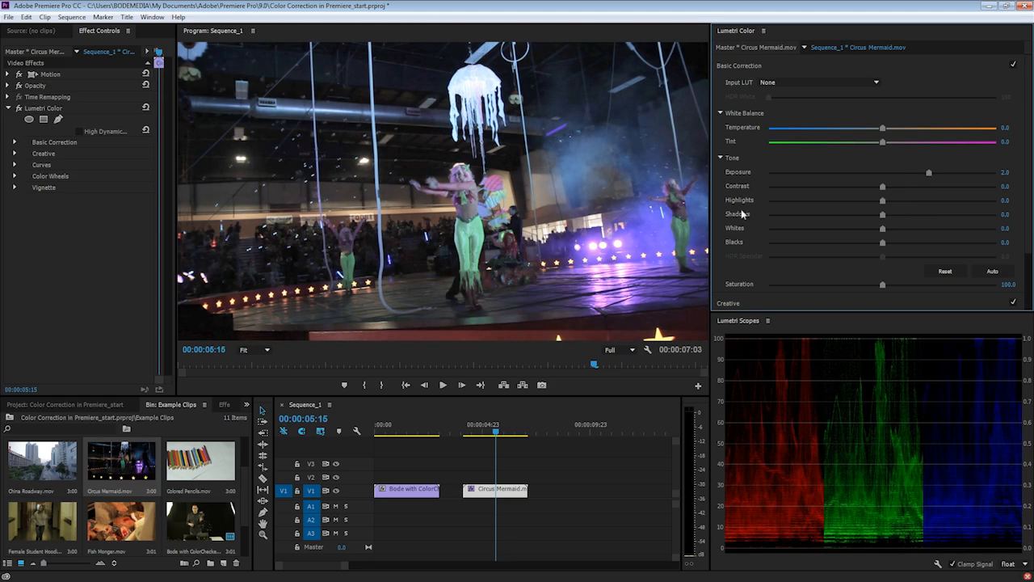
click(260, 353)
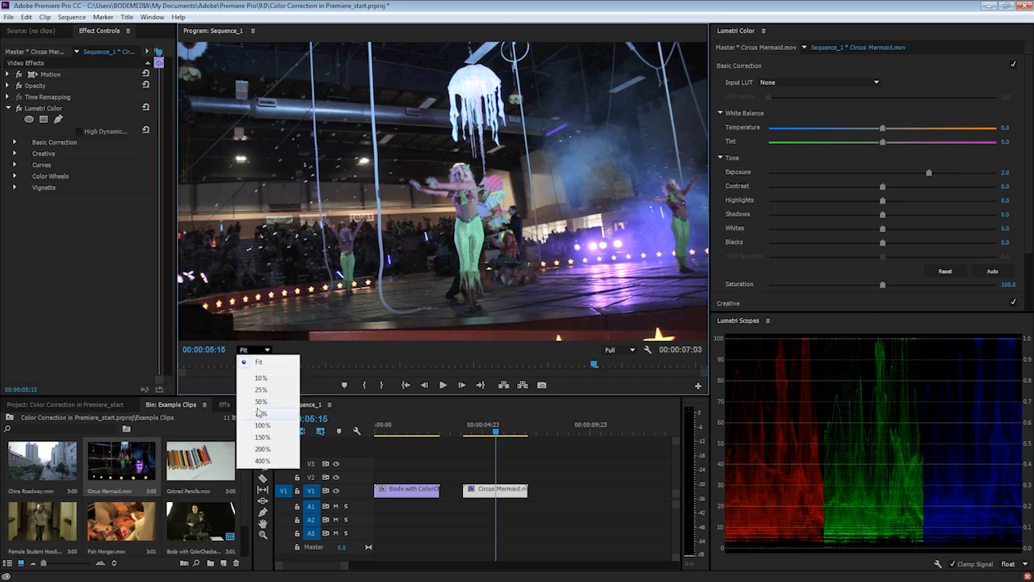
click(257, 422)
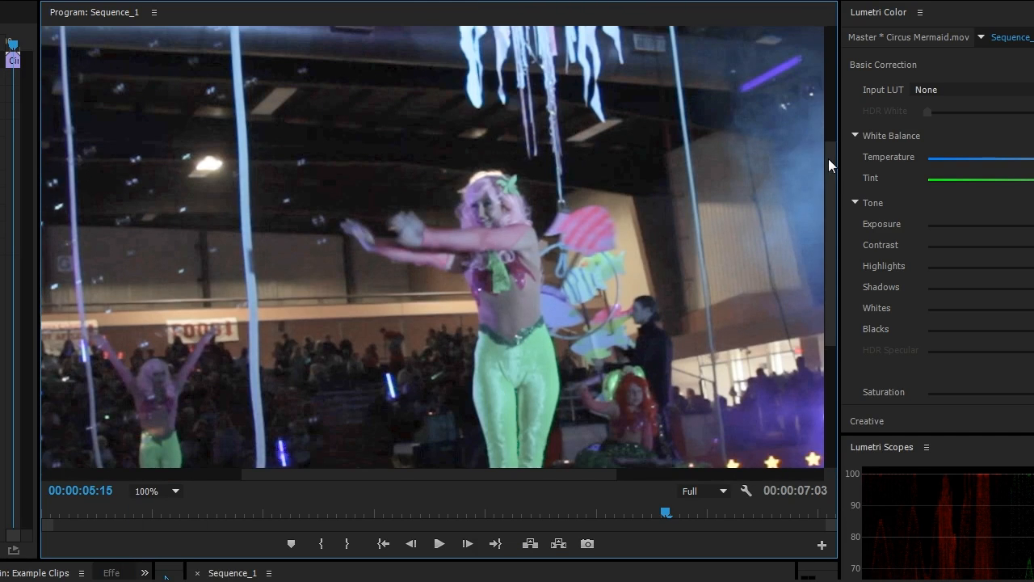
drag(828, 159, 796, 306)
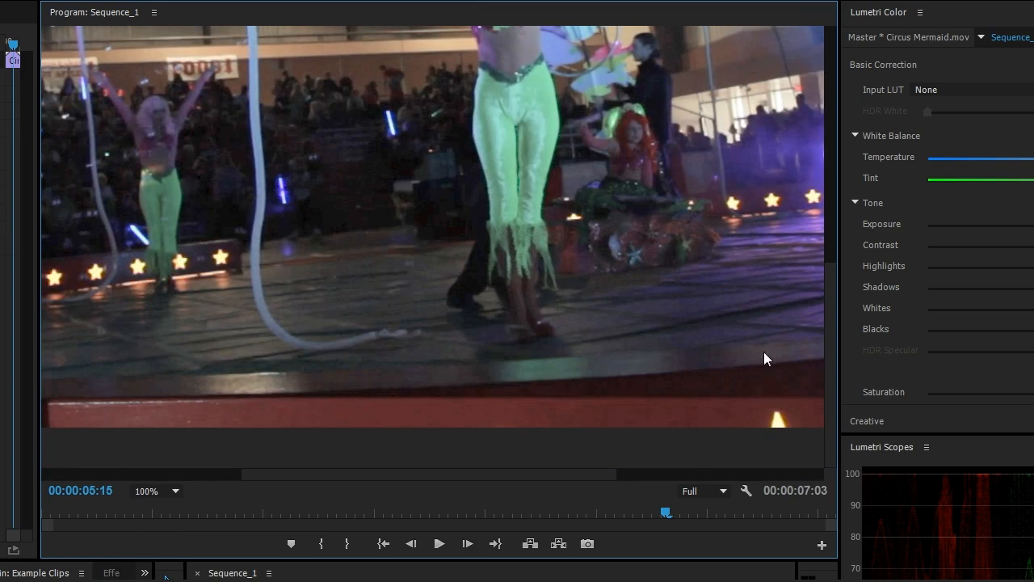
drag(830, 278, 873, 29)
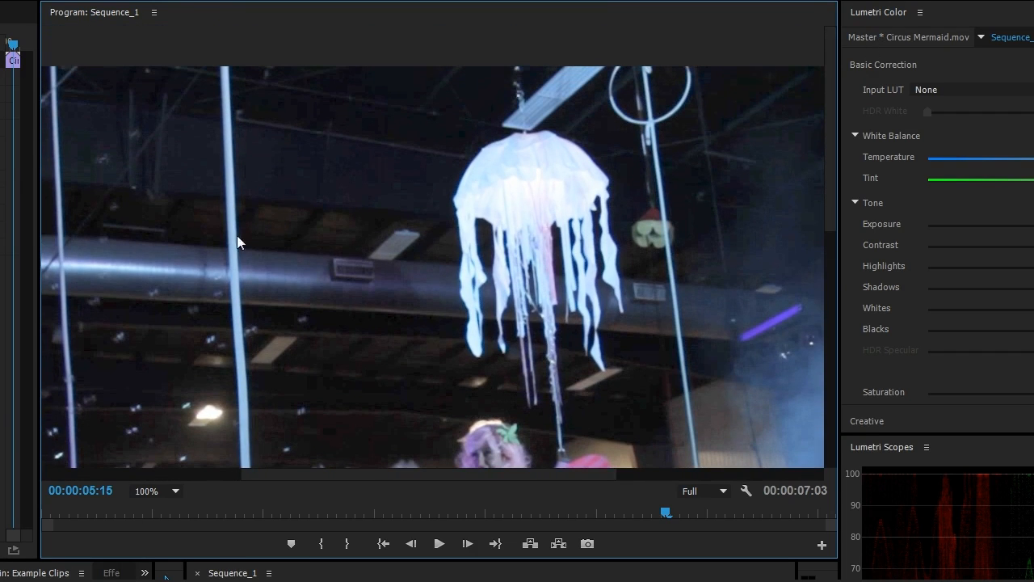
drag(415, 478, 228, 222)
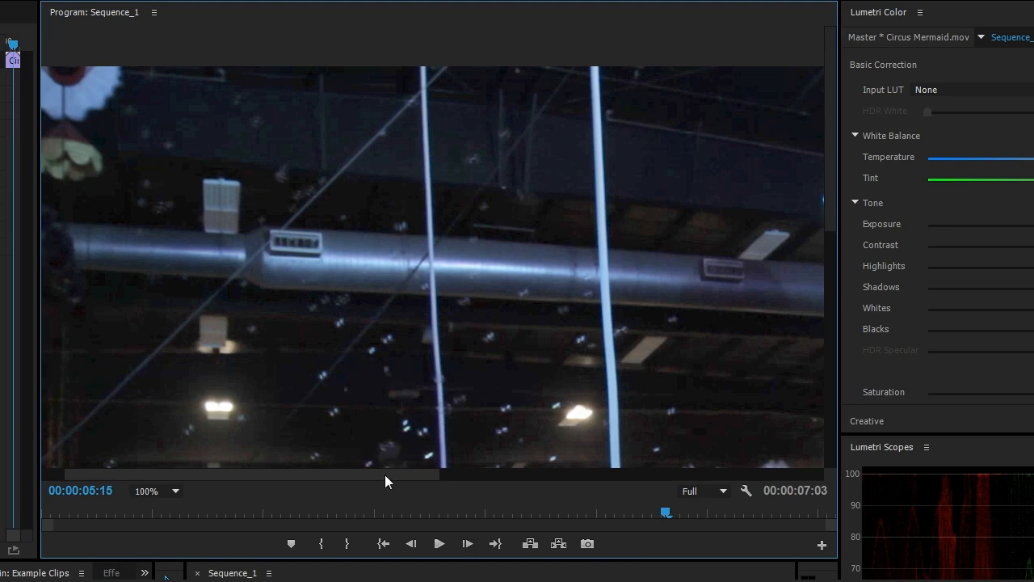
click(170, 489)
click(179, 509)
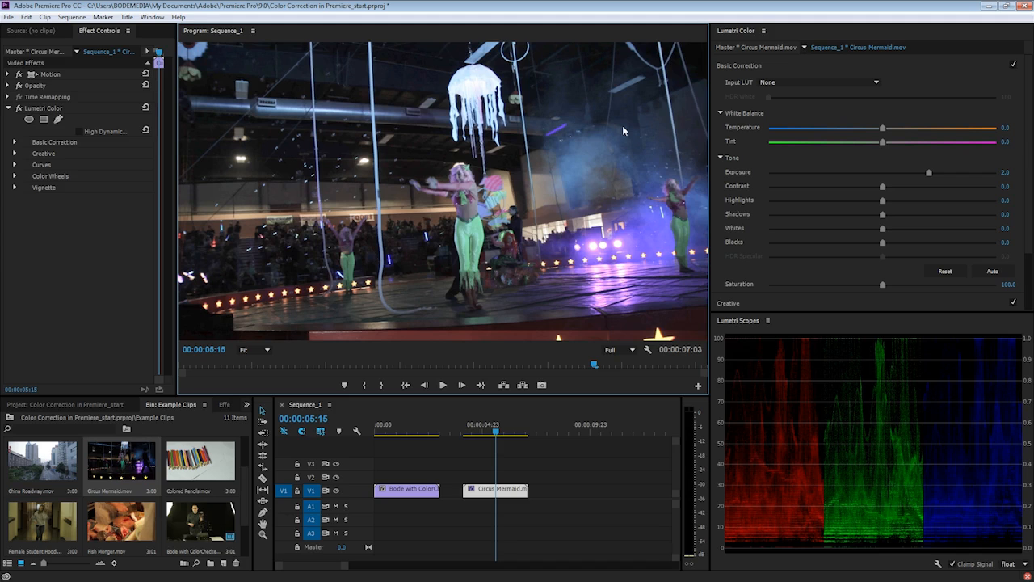
Scrub back to about 00:00:04:10 and play the brightened mermaid footage twice to review it
click(475, 430)
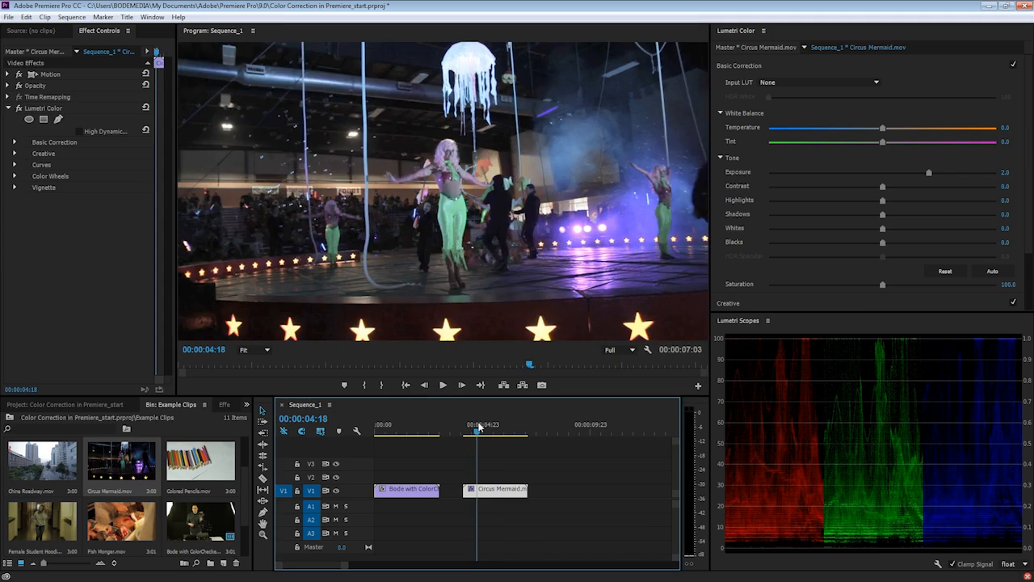
drag(476, 431, 472, 431)
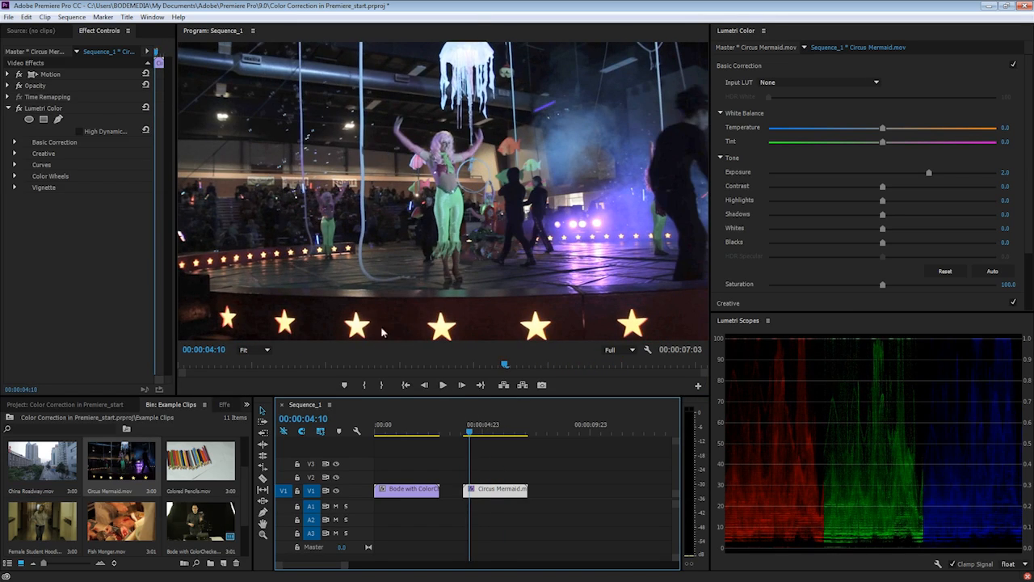
key(space)
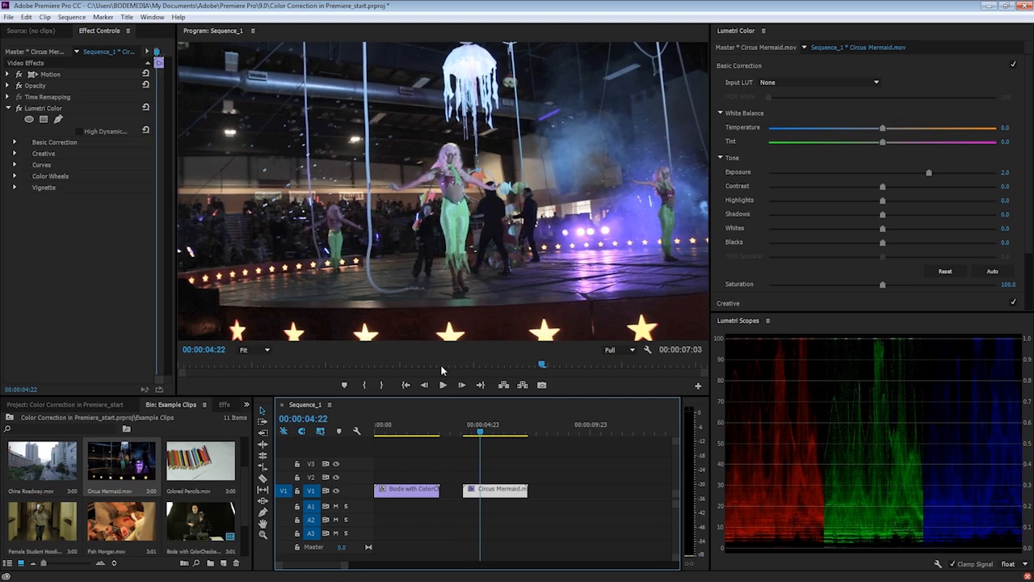
drag(483, 432, 467, 434)
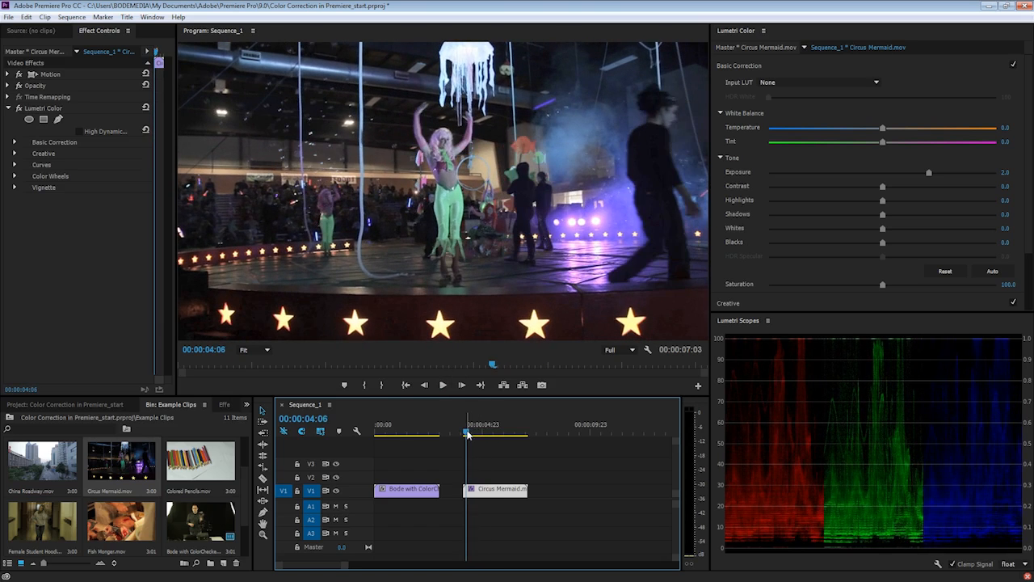
key(space)
key(space)
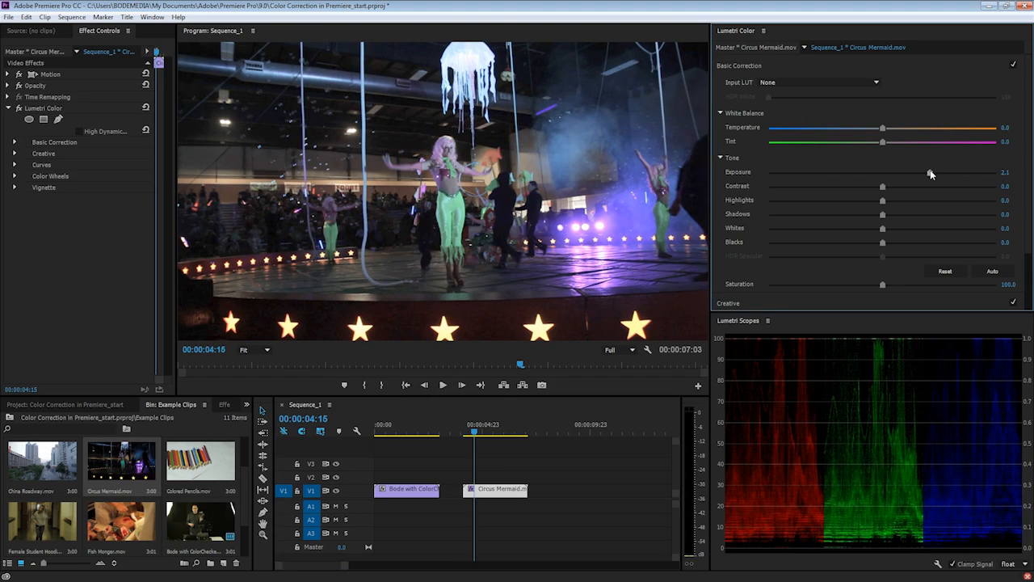
Try adjusting Exposure, Whites and Shadows, resetting each slider back to zero
drag(930, 172, 905, 172)
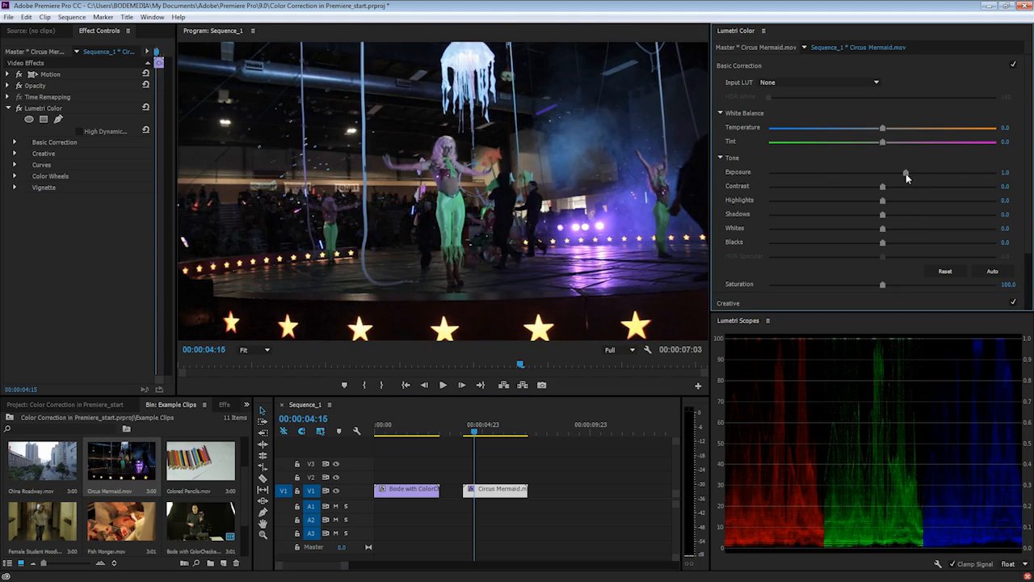
double_click(905, 172)
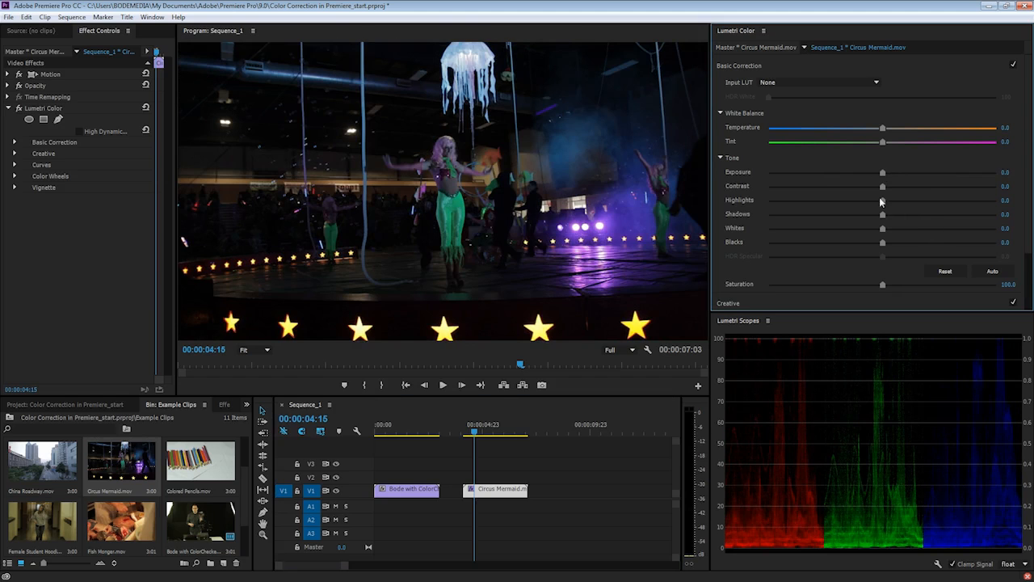
drag(882, 229, 901, 238)
double_click(901, 229)
drag(881, 216, 961, 216)
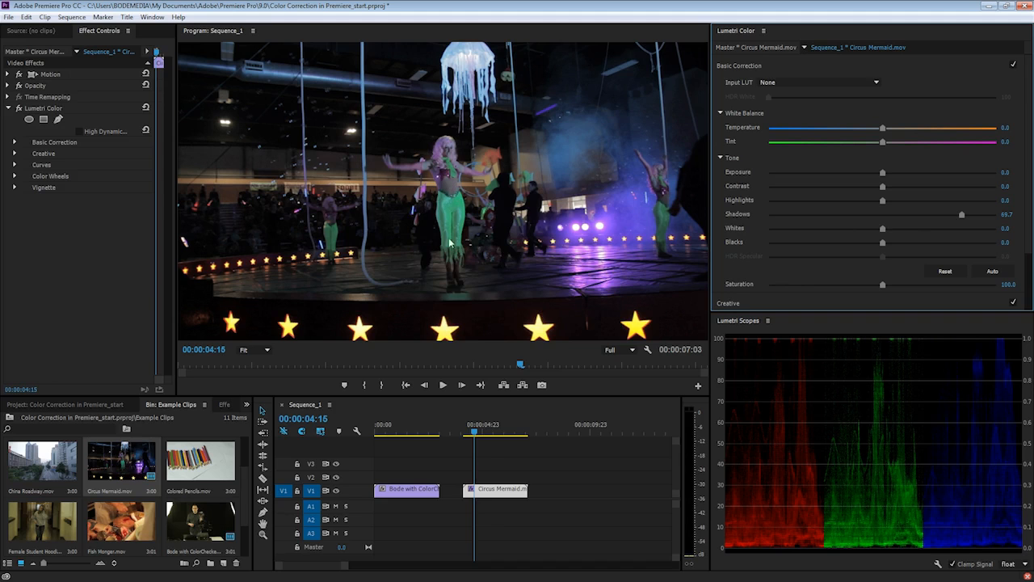
double_click(961, 214)
Set Exposure to 1.9, Shadows to -18.7 and Blacks to -8.3
drag(883, 172, 916, 173)
drag(882, 214, 850, 216)
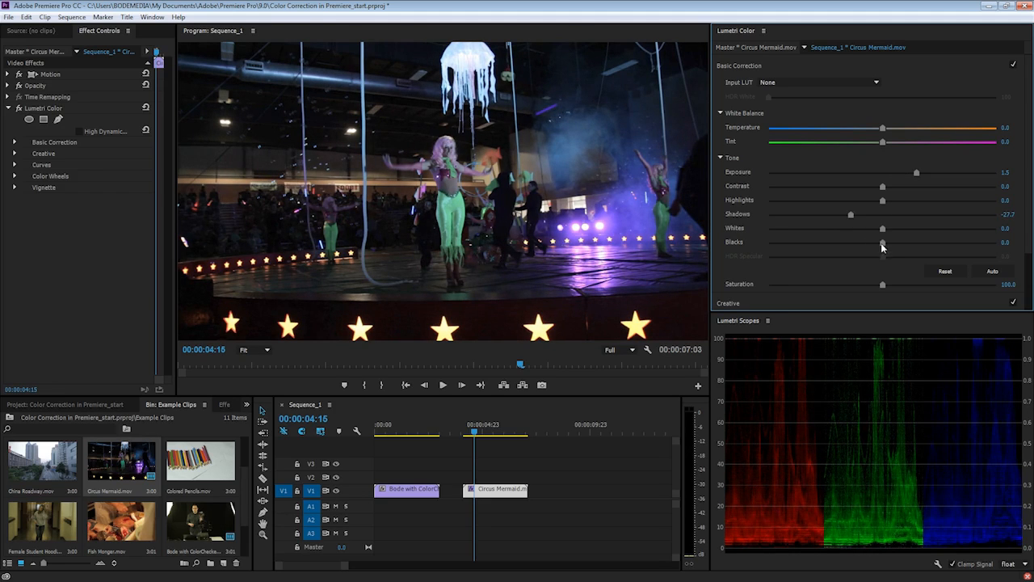
mouse_move(882, 248)
mouse_down()
mouse_move(866, 247)
mouse_move(868, 215)
mouse_move(873, 244)
mouse_up()
drag(916, 172, 923, 172)
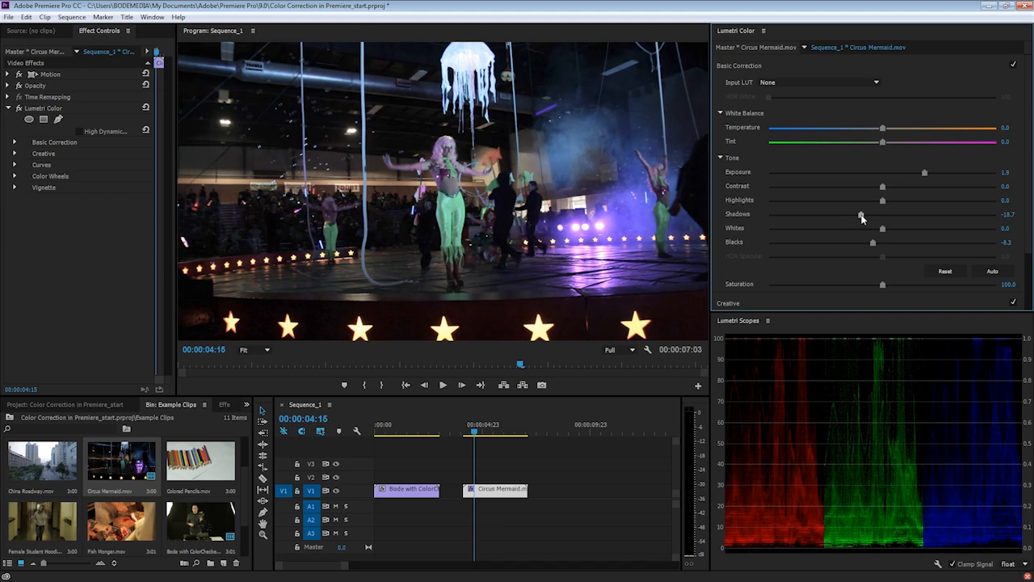
Reset the mermaid clip's Lumetri Color and switch from Basic Correction to Color Wheels
click(146, 109)
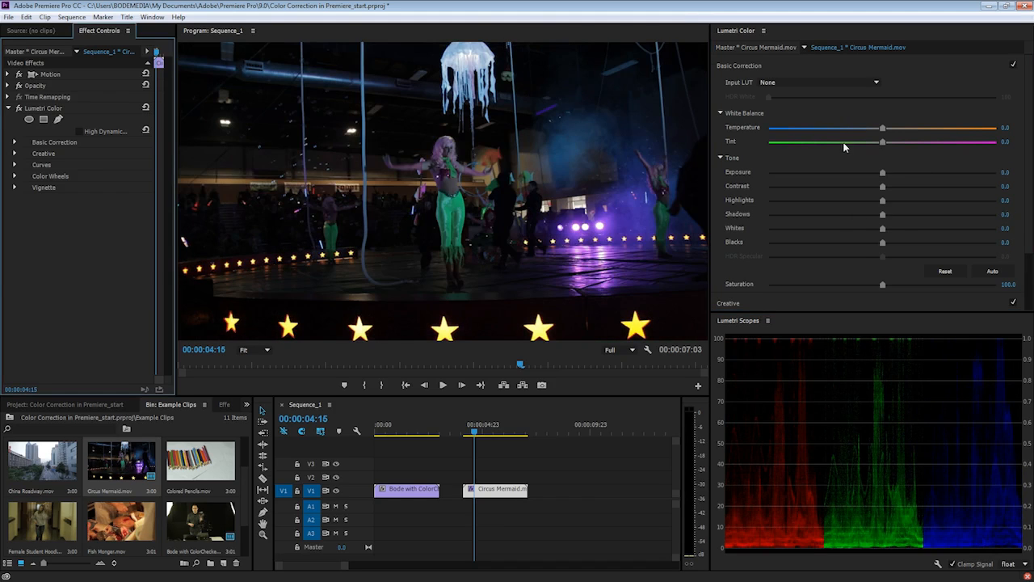
click(779, 69)
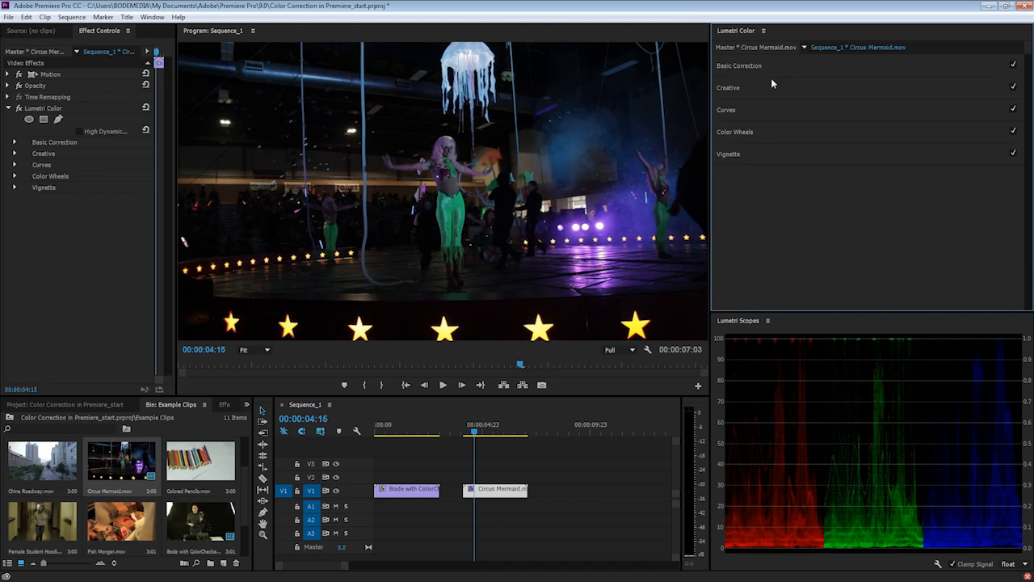
click(746, 133)
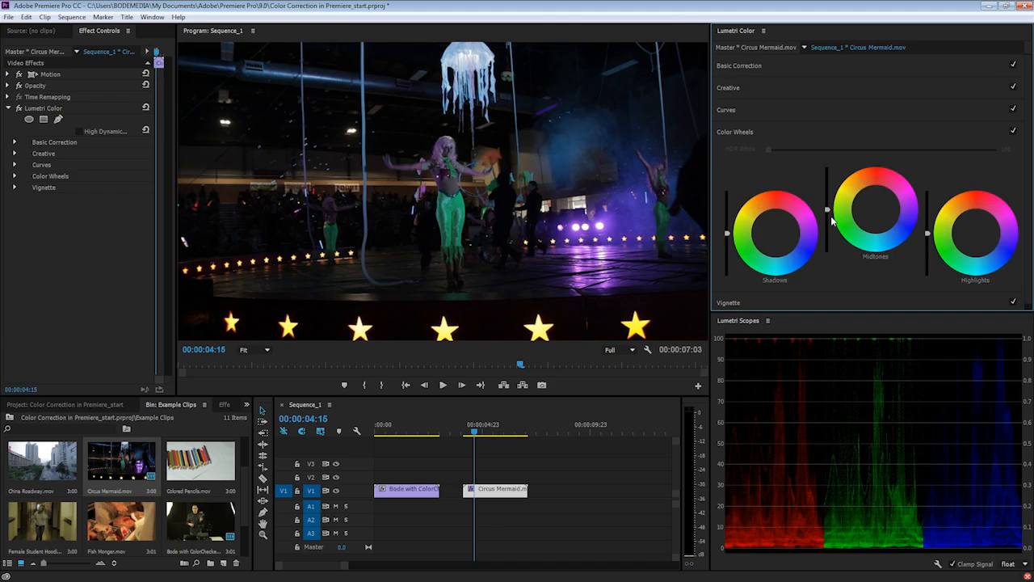
Raise the Midtones and Highlights wheel sliders and lower the Shadows slider slightly
mouse_move(827, 193)
mouse_down()
mouse_move(827, 174)
mouse_move(827, 183)
mouse_up()
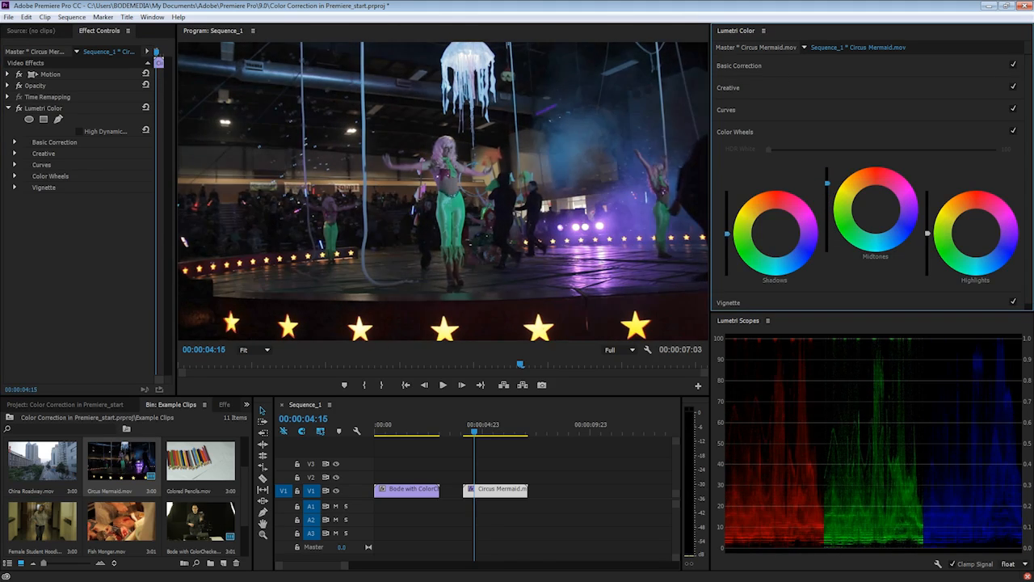
drag(727, 234, 727, 241)
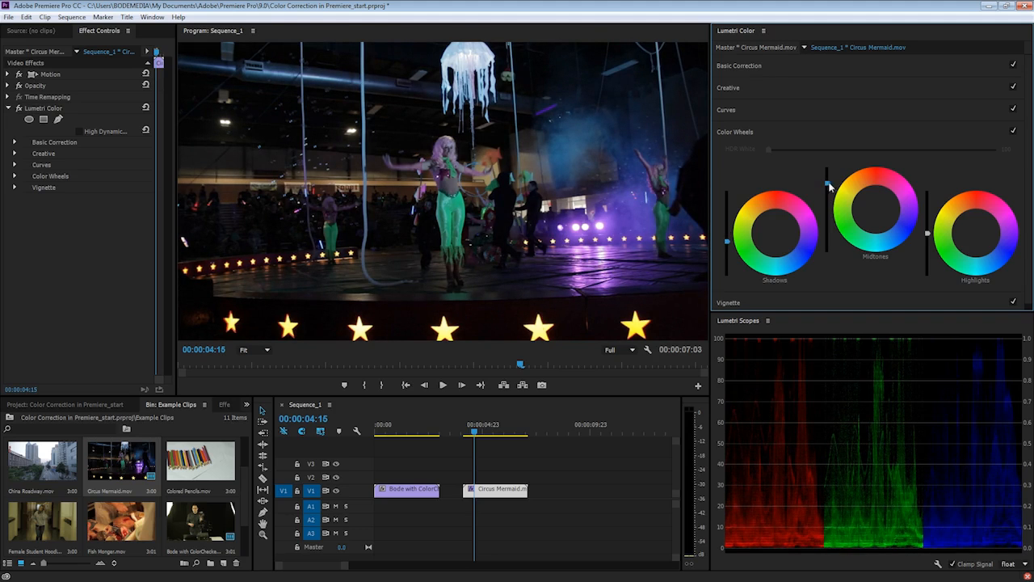
drag(827, 183, 827, 171)
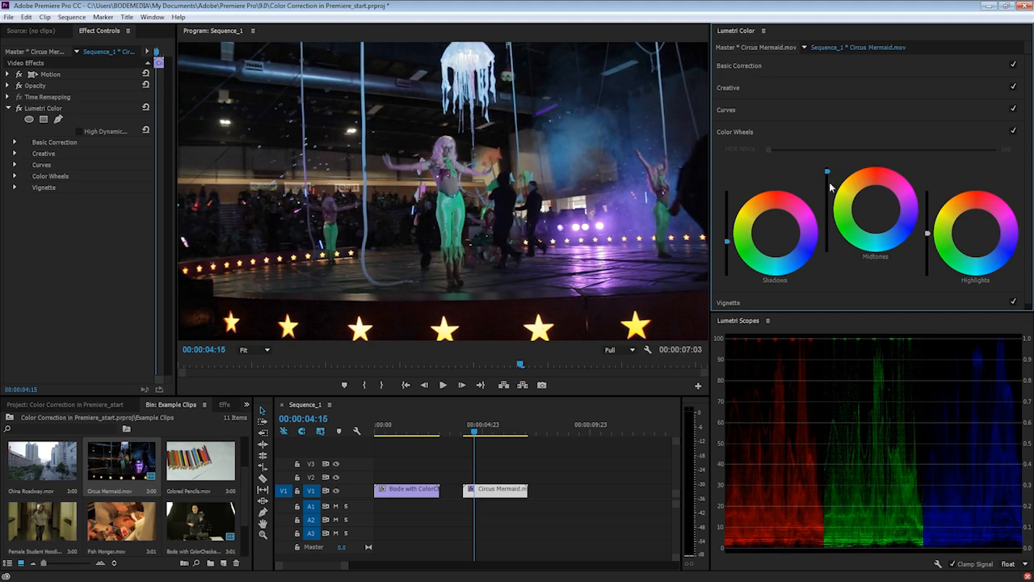
drag(727, 242, 727, 244)
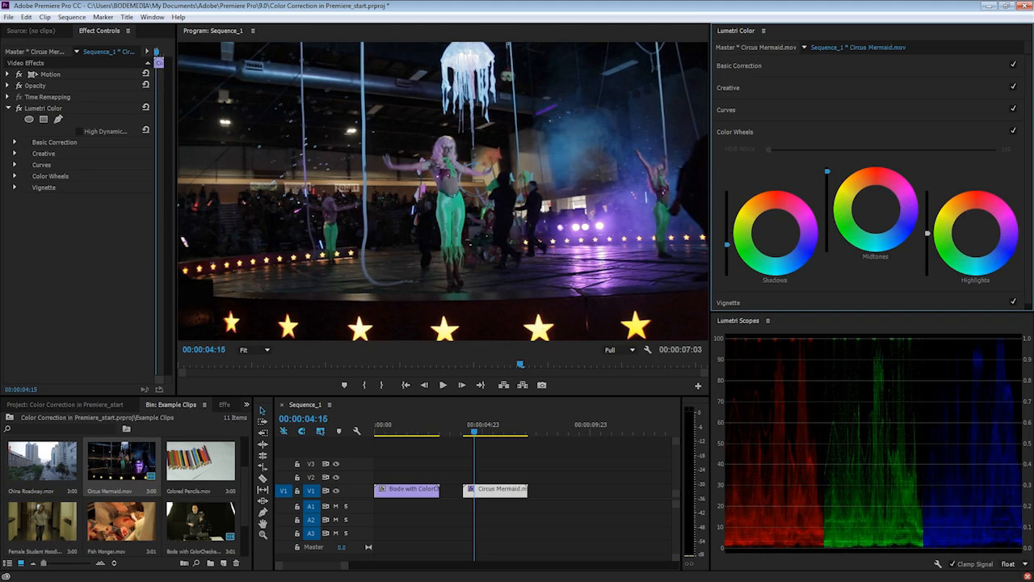
mouse_move(927, 233)
mouse_down()
mouse_move(927, 206)
mouse_move(927, 219)
mouse_up()
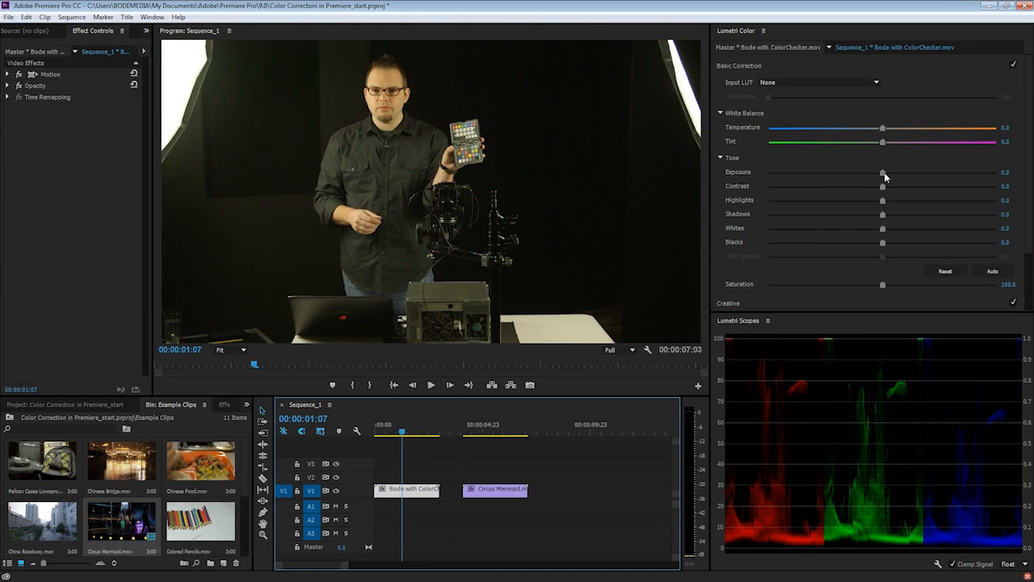
Boost the Bode clip's Exposure to 0.4 and view the Program Monitor at 100%
drag(884, 172, 891, 173)
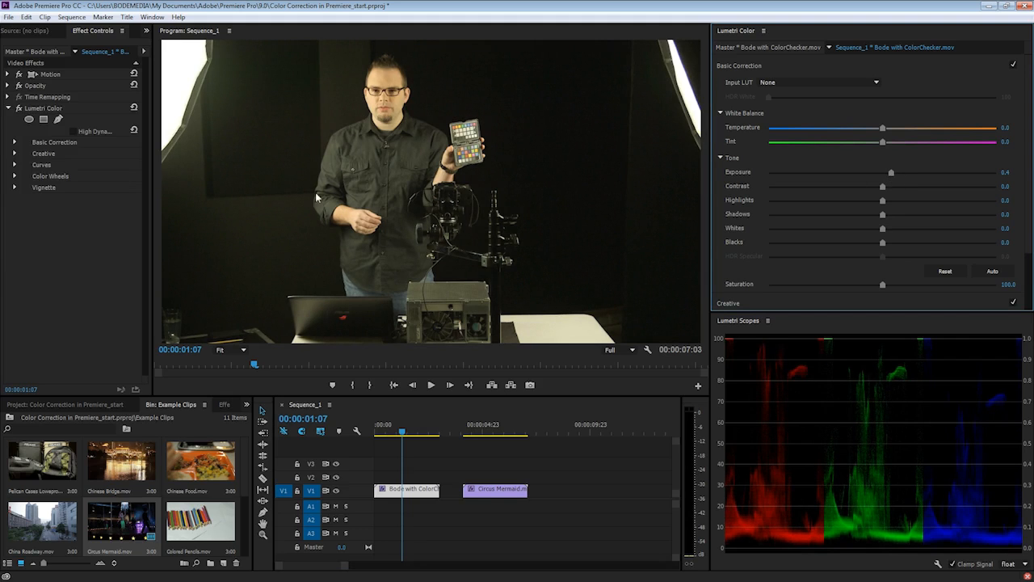
click(232, 351)
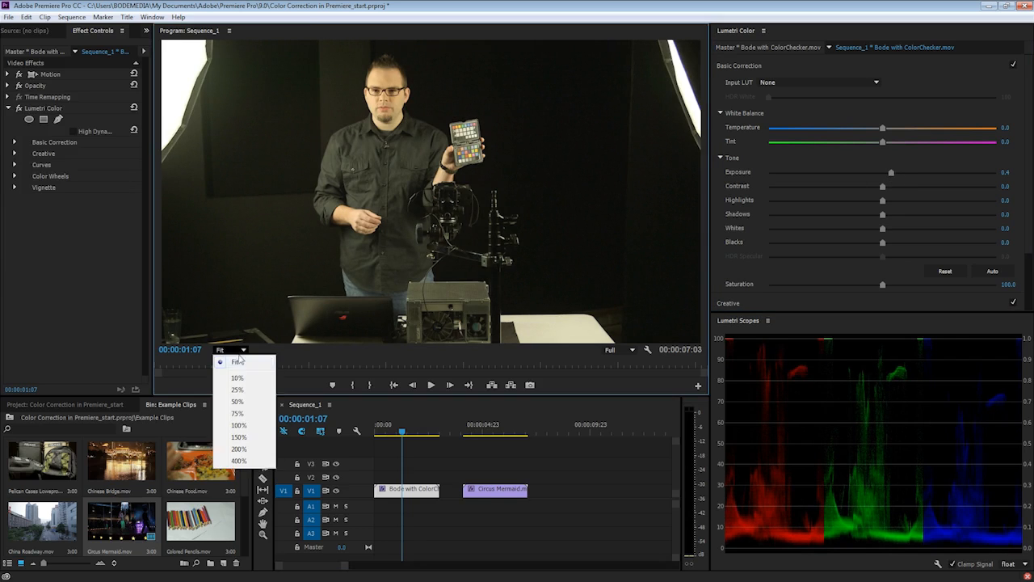
click(239, 425)
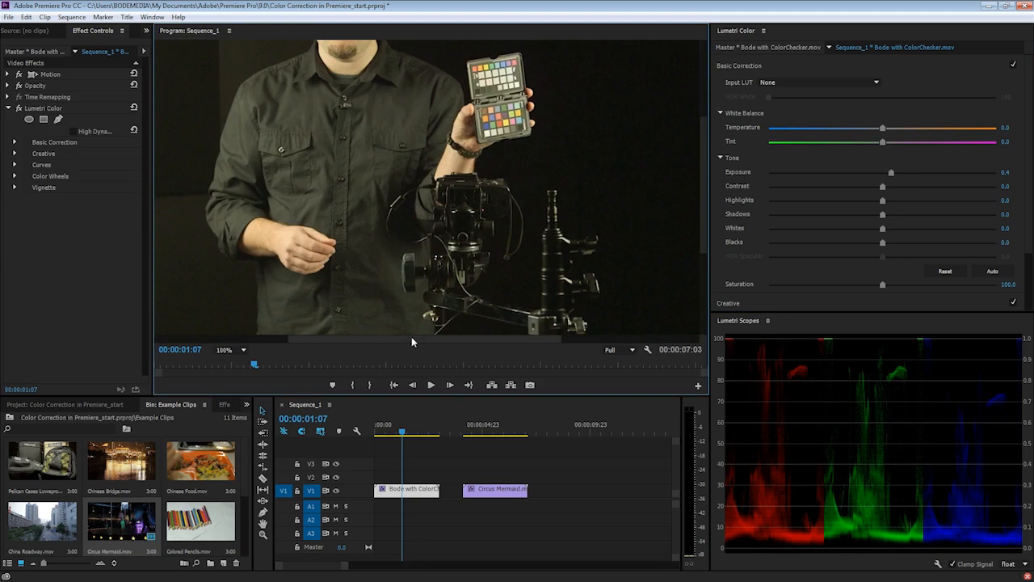
Pan the 100% view, return the monitor to Fit, and move to the Circus Mermaid clip
drag(411, 339, 297, 328)
click(243, 350)
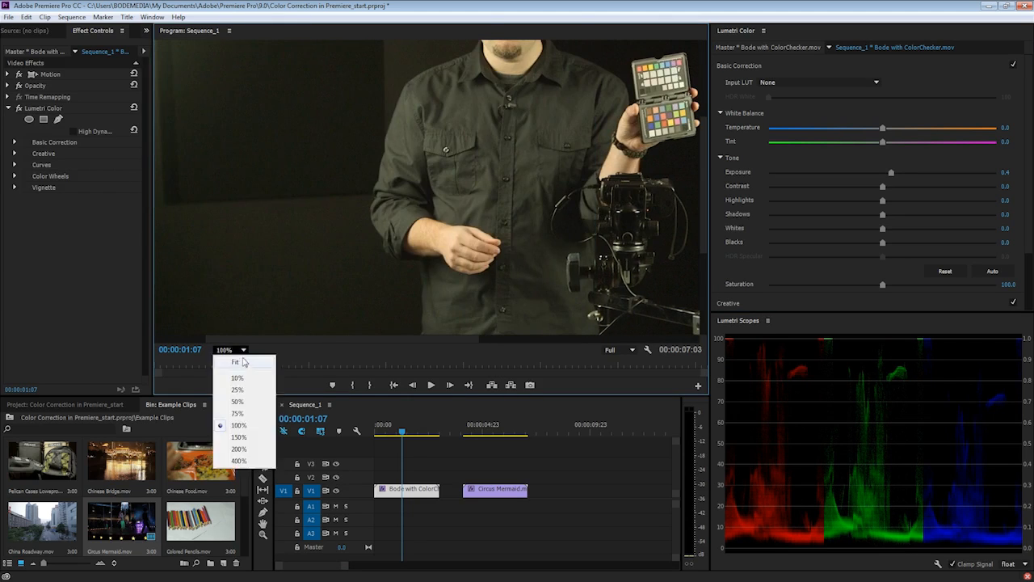
click(236, 367)
click(483, 436)
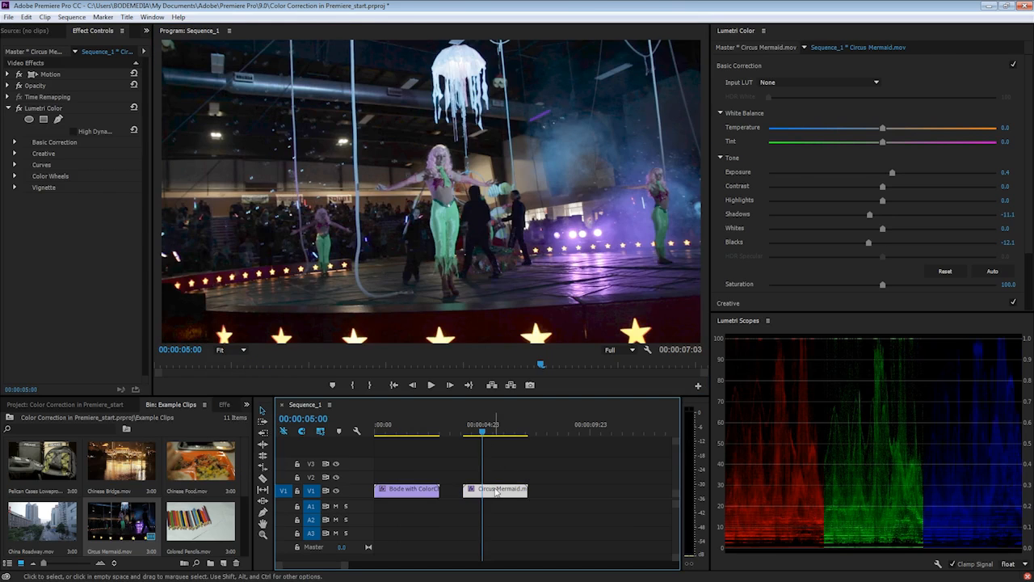
Select the Bode clip, save the project with Ctrl+S, and push its Exposure up to 2.0
click(410, 432)
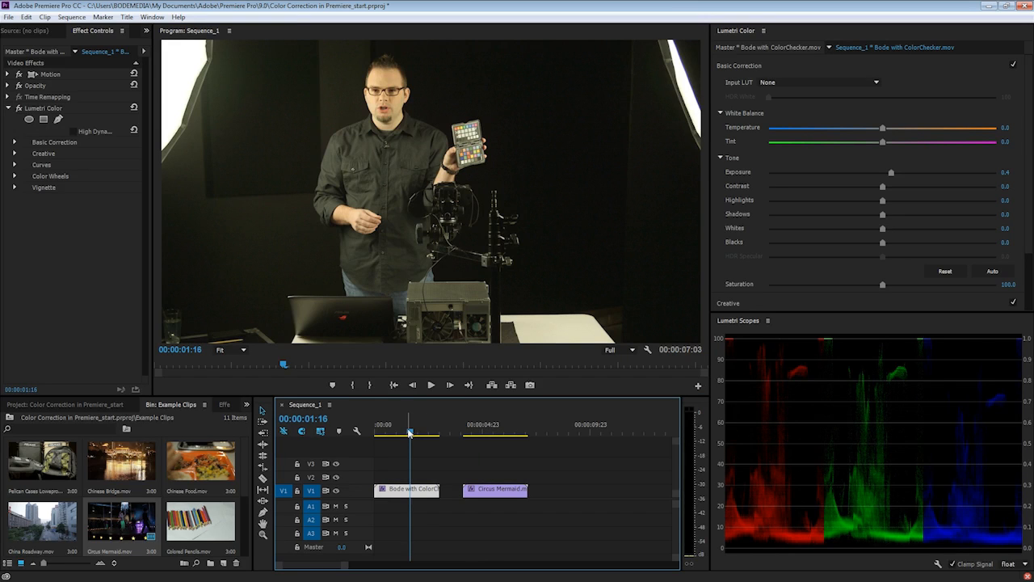
key(ctrl+s)
drag(891, 176, 927, 174)
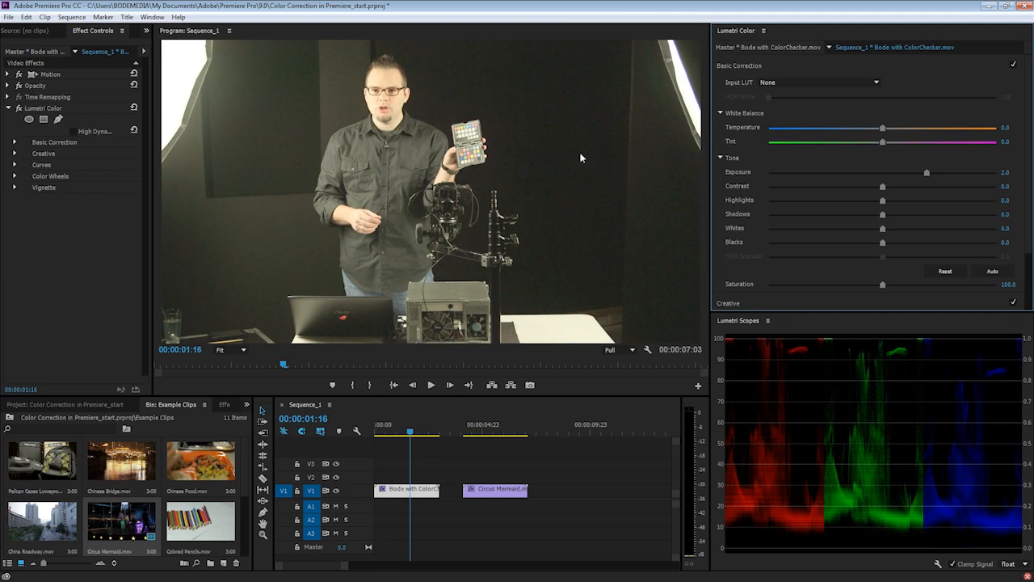